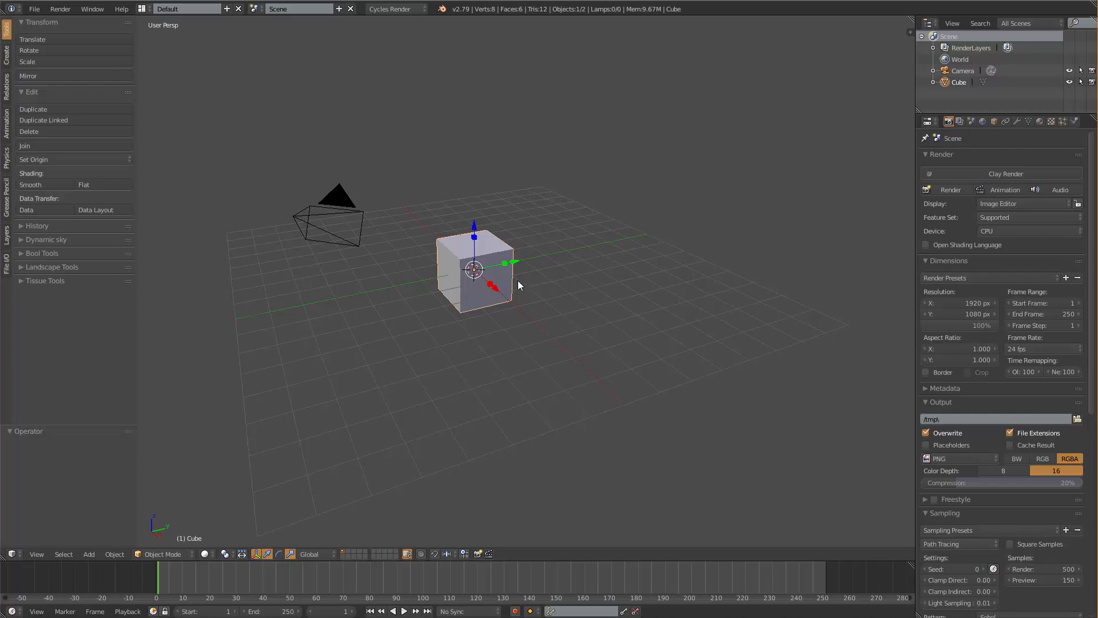
# Review the Global Undo and undo steps settings in the Editing section of User Preferences
pyautogui.click(35, 9)
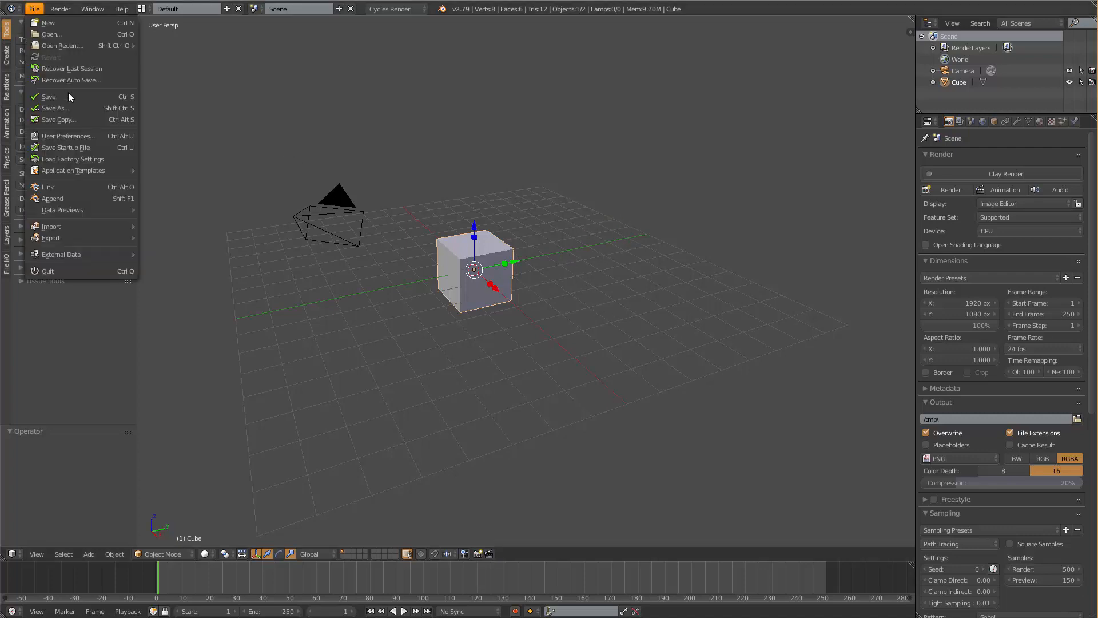
pyautogui.click(76, 137)
pyautogui.moveTo(169, 7); pyautogui.dragTo(593, 69)
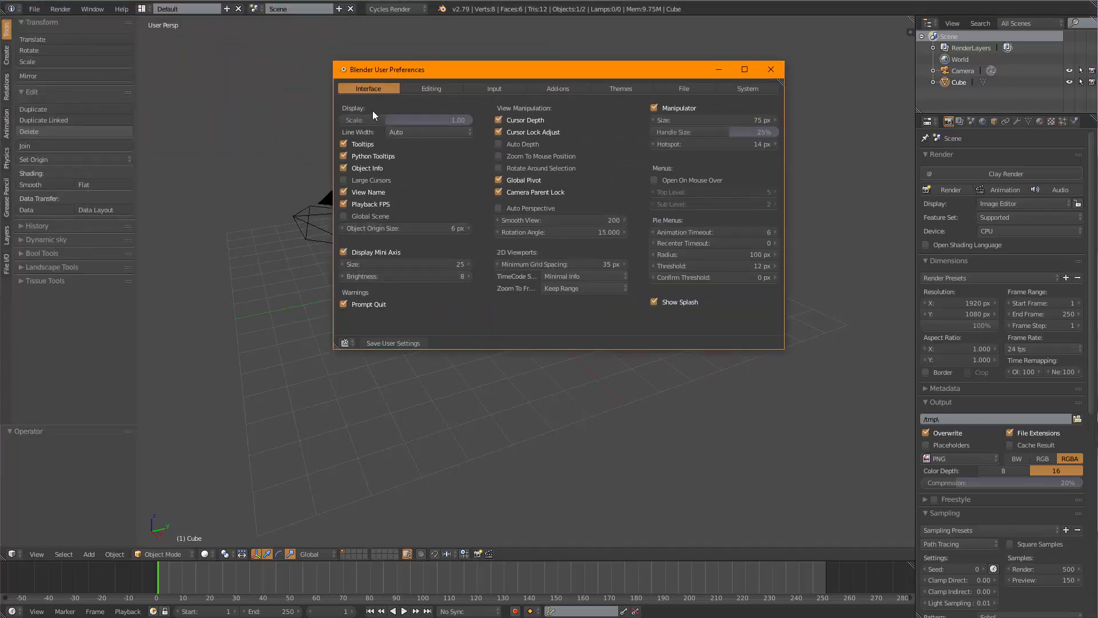
pyautogui.click(434, 87)
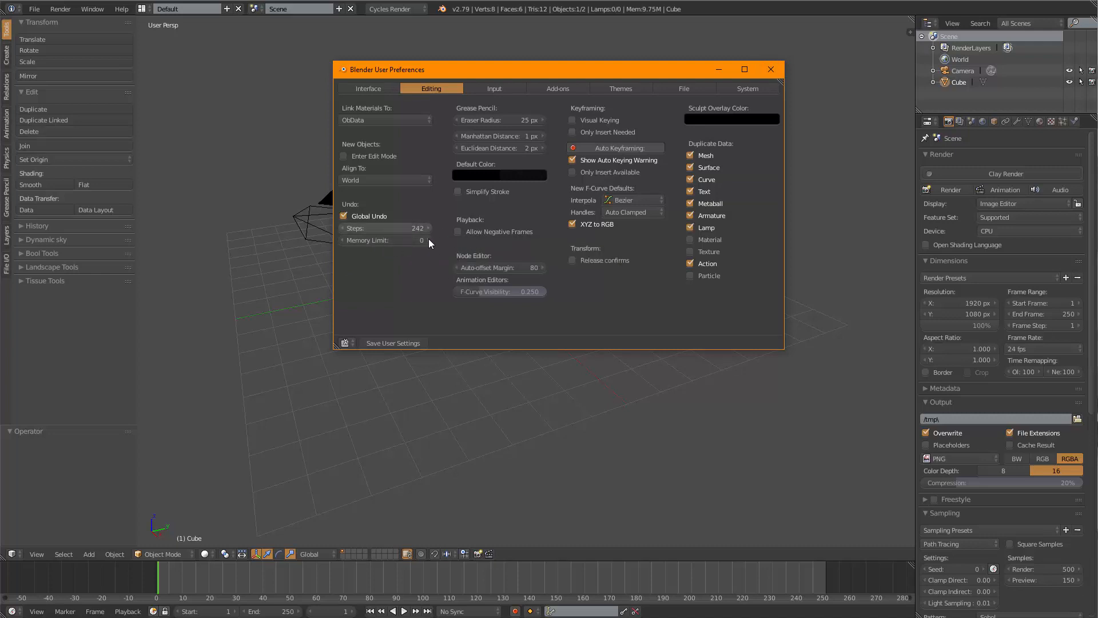
pyautogui.click(770, 70)
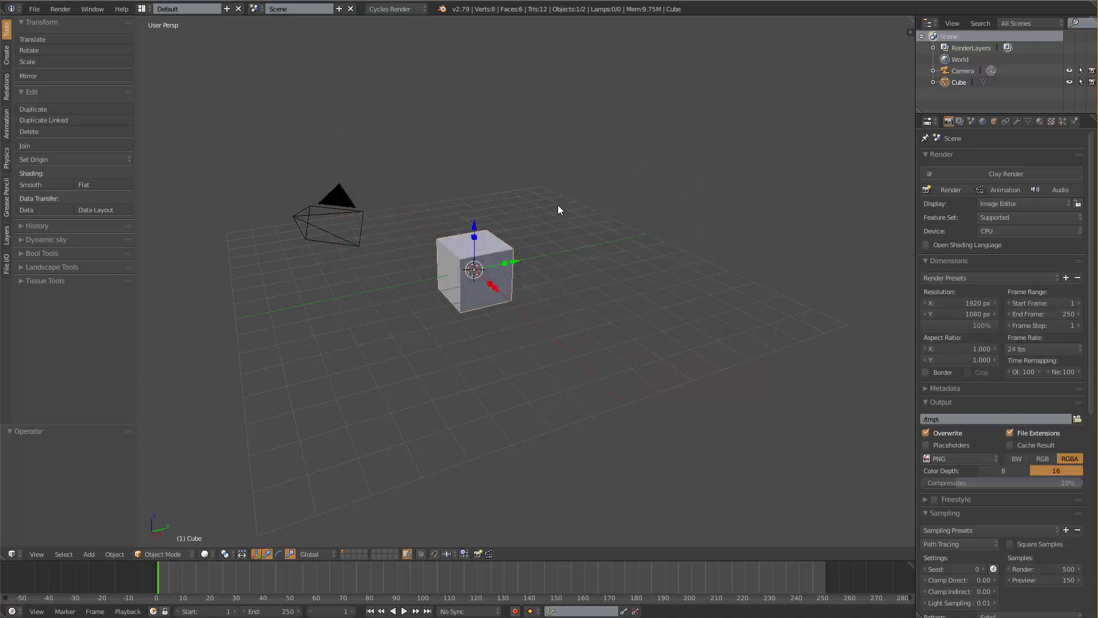
# Move the cube by about X 0.42, Y 1.91, Z 0.25, and scale it uniformly by about 1.74
pyautogui.scroll(3, 521, 265)
pyautogui.moveTo(517, 227); pyautogui.dragTo(512, 259, button='middle')
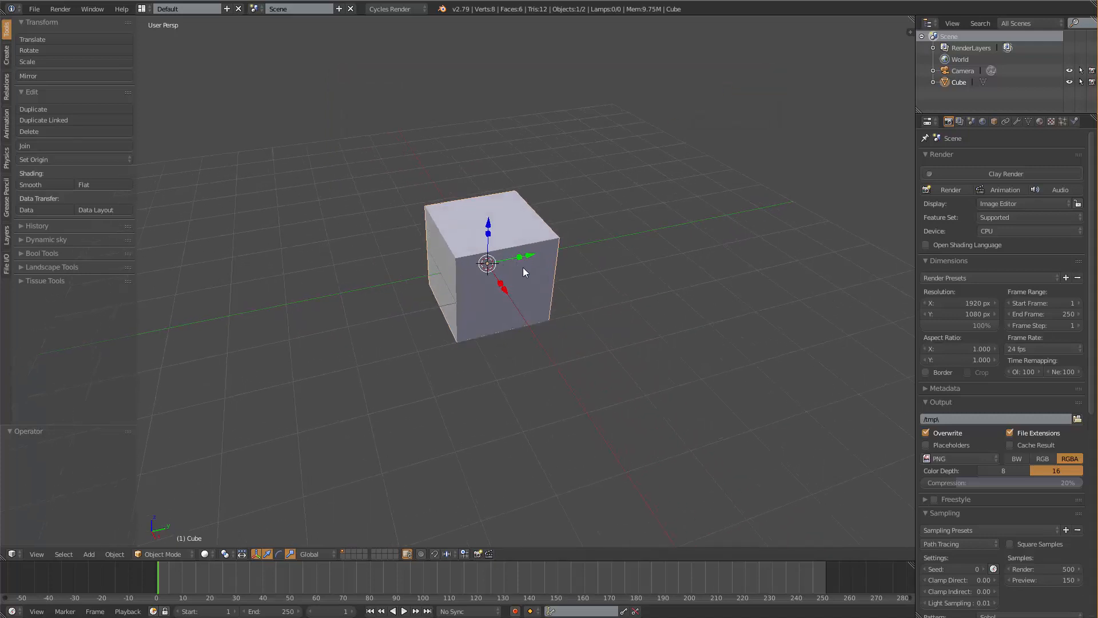
pyautogui.scroll(-1, 525, 274)
pyautogui.press('g')
pyautogui.click(611, 277)
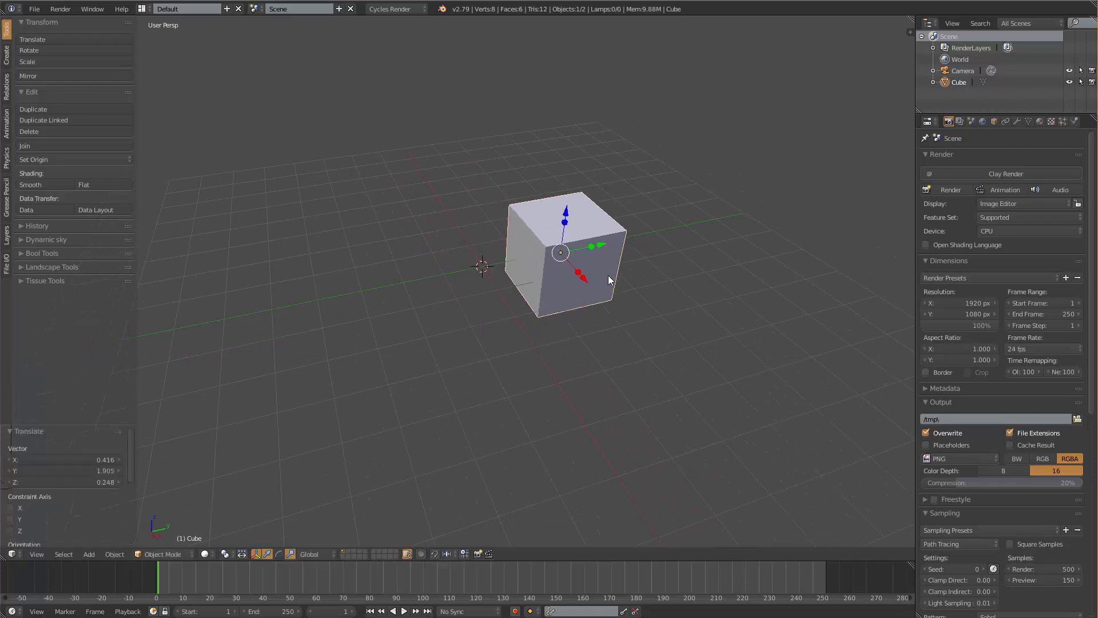
pyautogui.press('s')
pyautogui.click(729, 302)
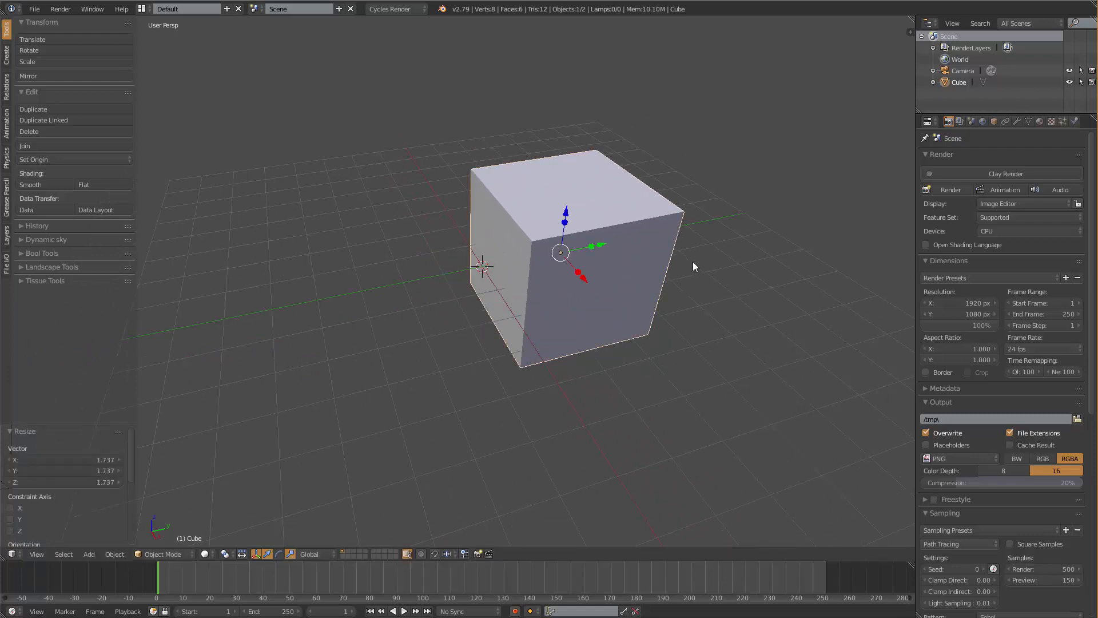
# Rotate the cube about 30.7° in the current view
pyautogui.press('r')
pyautogui.click(684, 334)
pyautogui.scroll(-3, 548, 289)
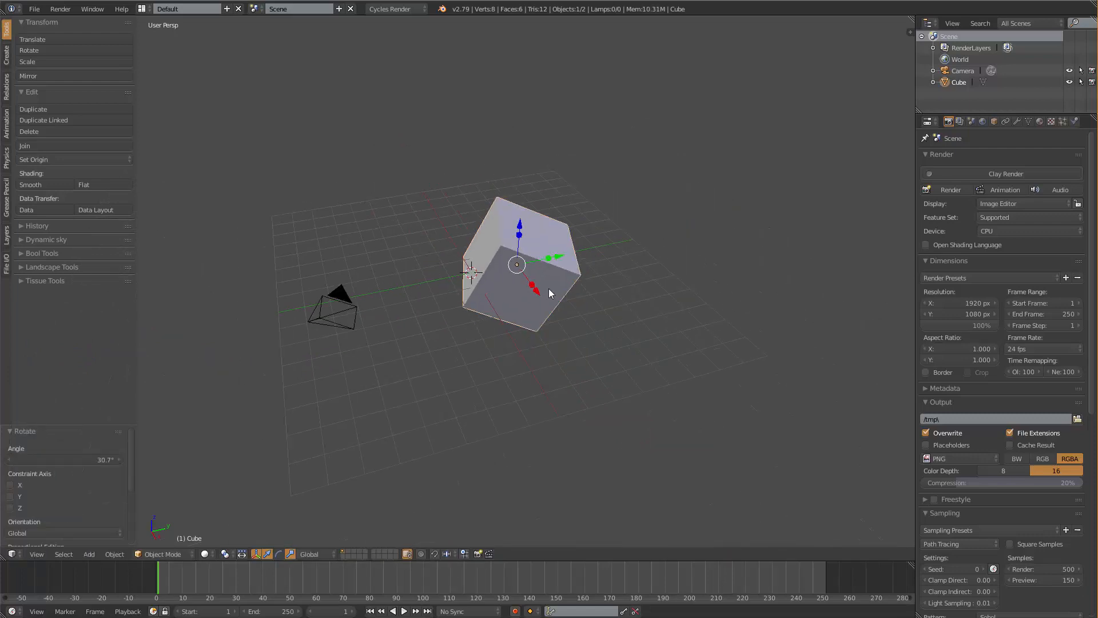
# Hide the cube from the viewport and unhide it again
pyautogui.press('h')
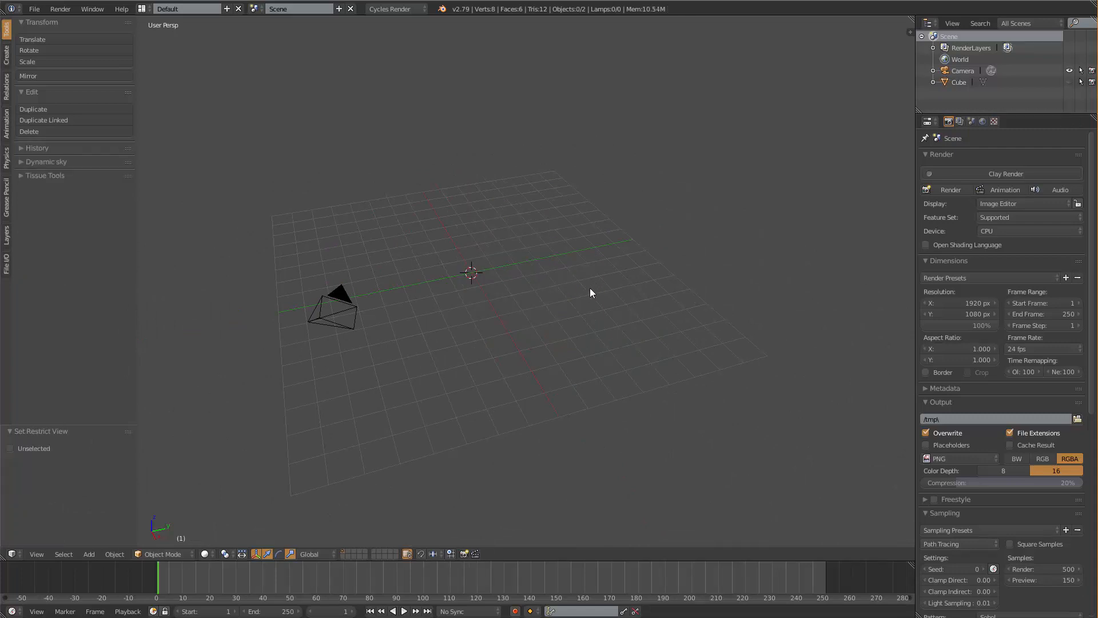
pyautogui.hotkey('alt', 'h')
pyautogui.scroll(3, 589, 287)
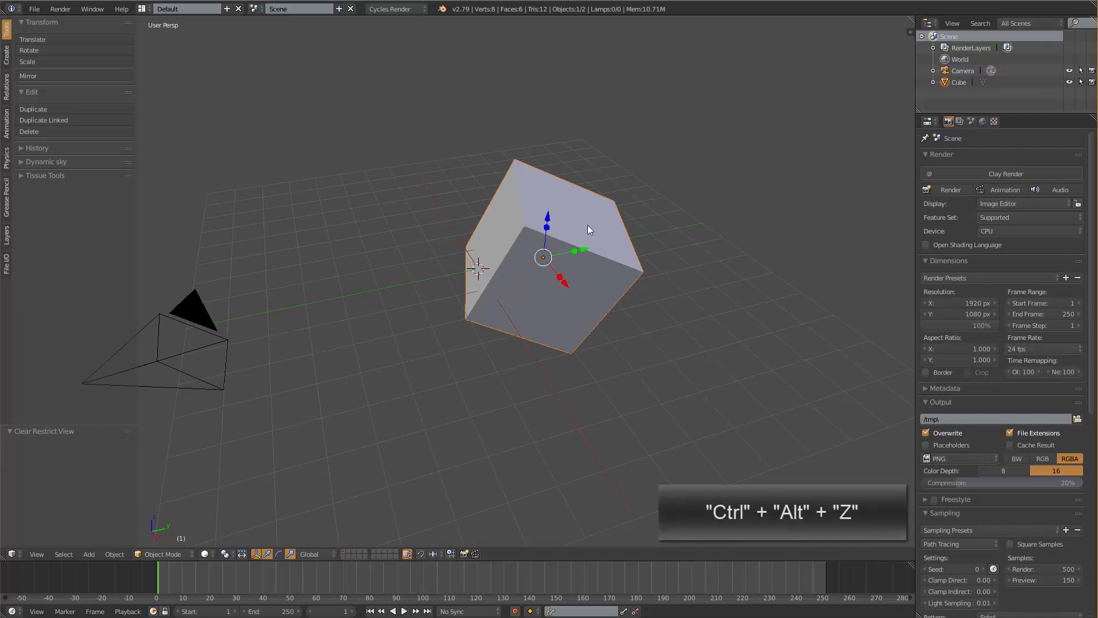
# Return the scene to the original state through the undo history
pyautogui.hotkey('ctrl', 'alt', 'z')
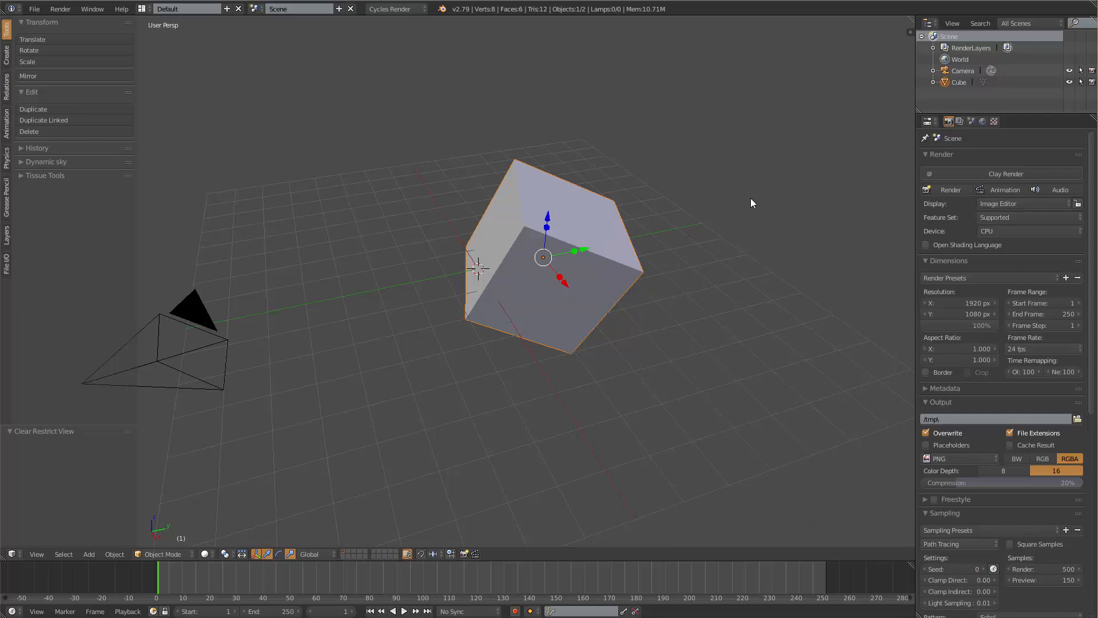
pyautogui.hotkey('ctrl', 'alt', 'z')
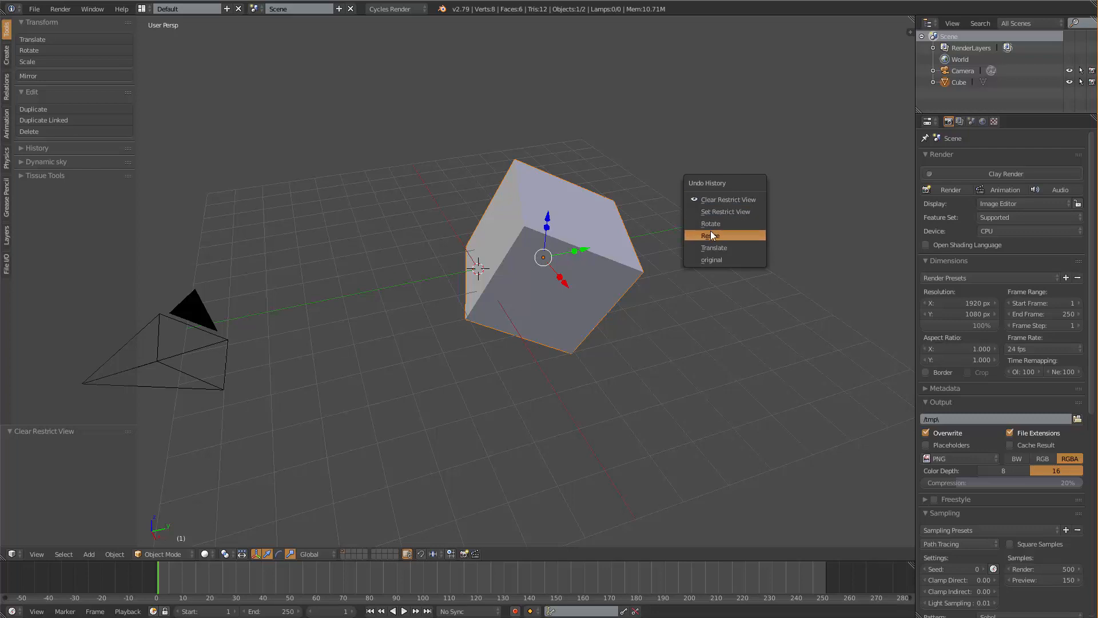
pyautogui.click(691, 260)
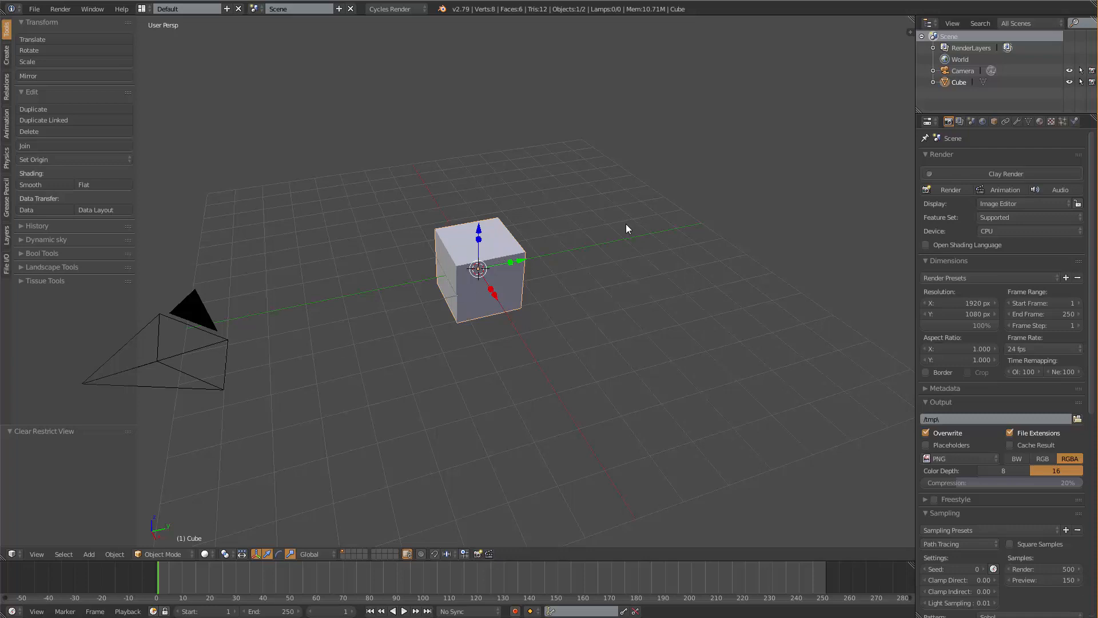
# Use the undo history to jump forward to the Resize state, and from there to the Clear Restrict View state
pyautogui.hotkey('ctrl', 'alt', 'z')
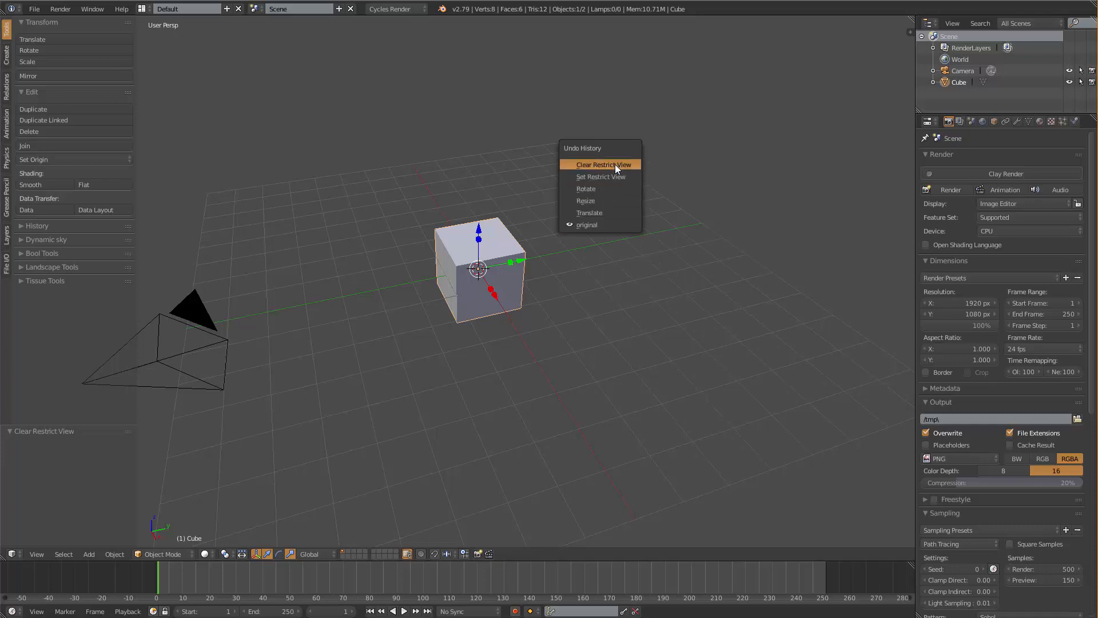
pyautogui.click(597, 206)
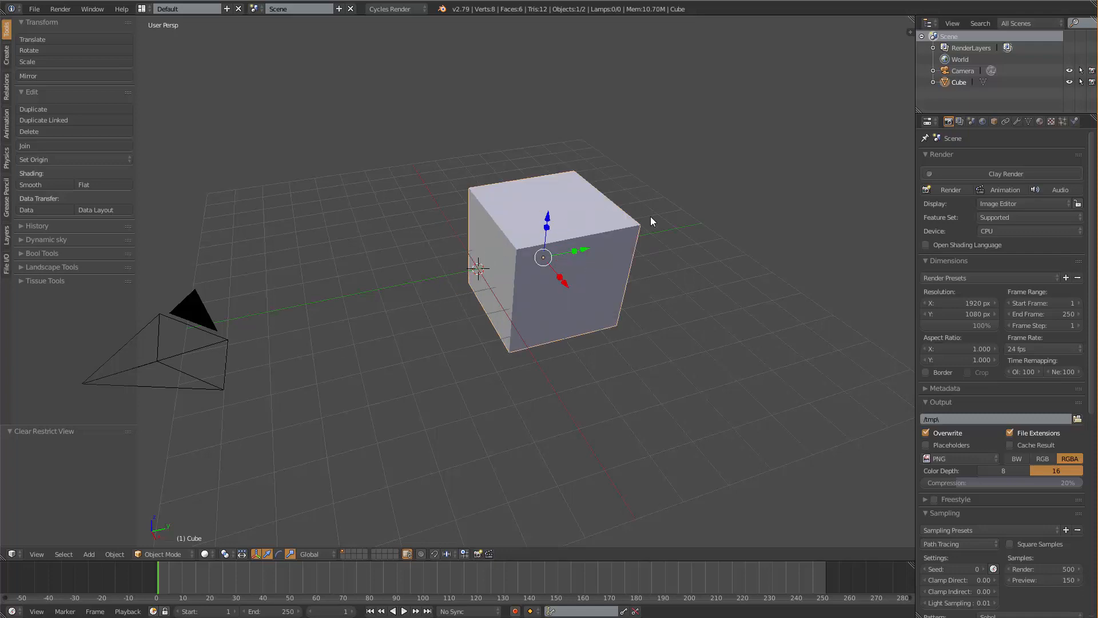
pyautogui.hotkey('ctrl', 'alt', 'z')
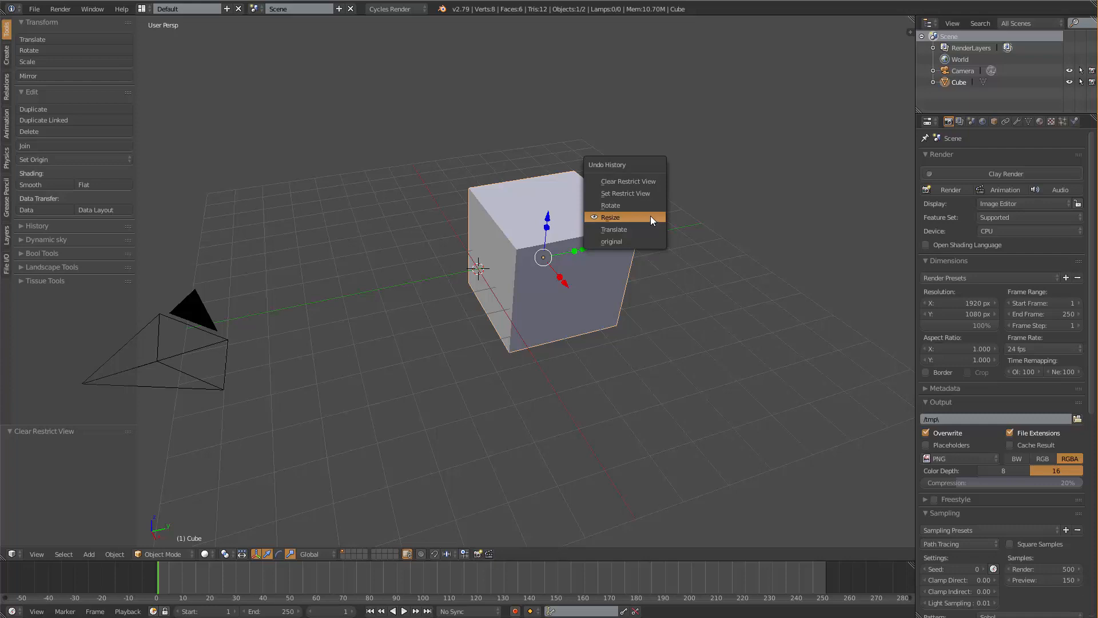
pyautogui.click(631, 182)
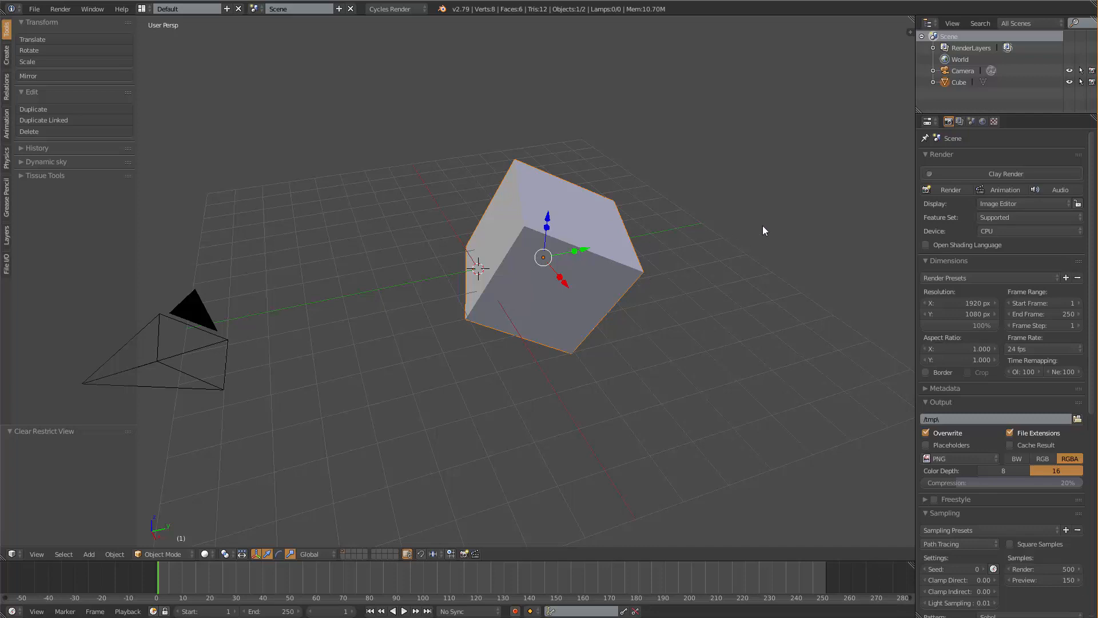
# Go back to the Resize state in the undo history
pyautogui.hotkey('ctrl', 'alt', 'z')
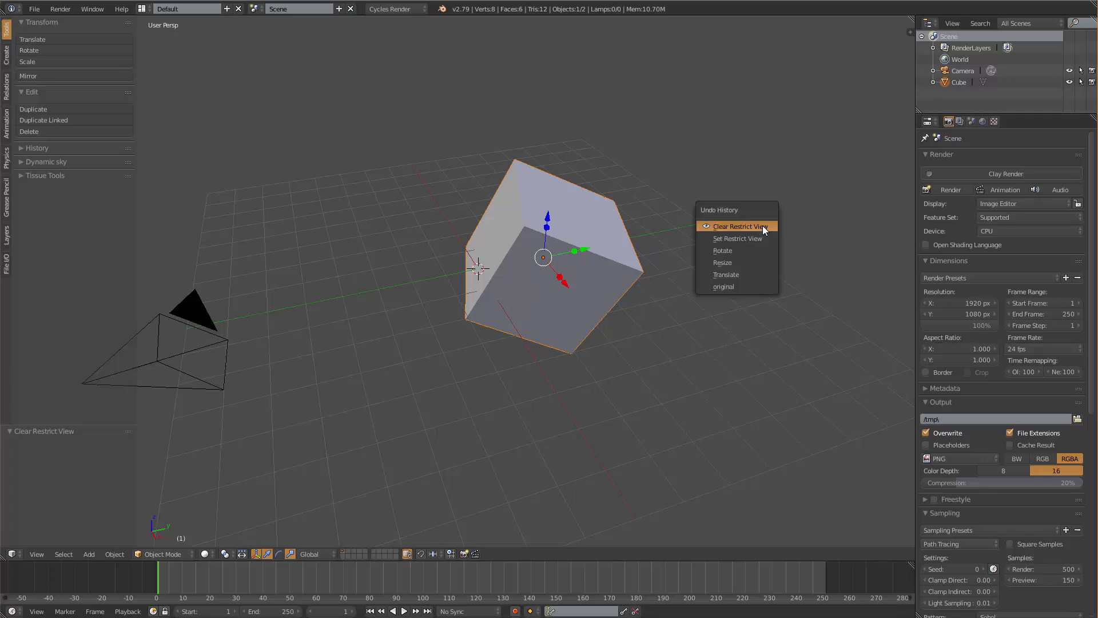
pyautogui.click(735, 267)
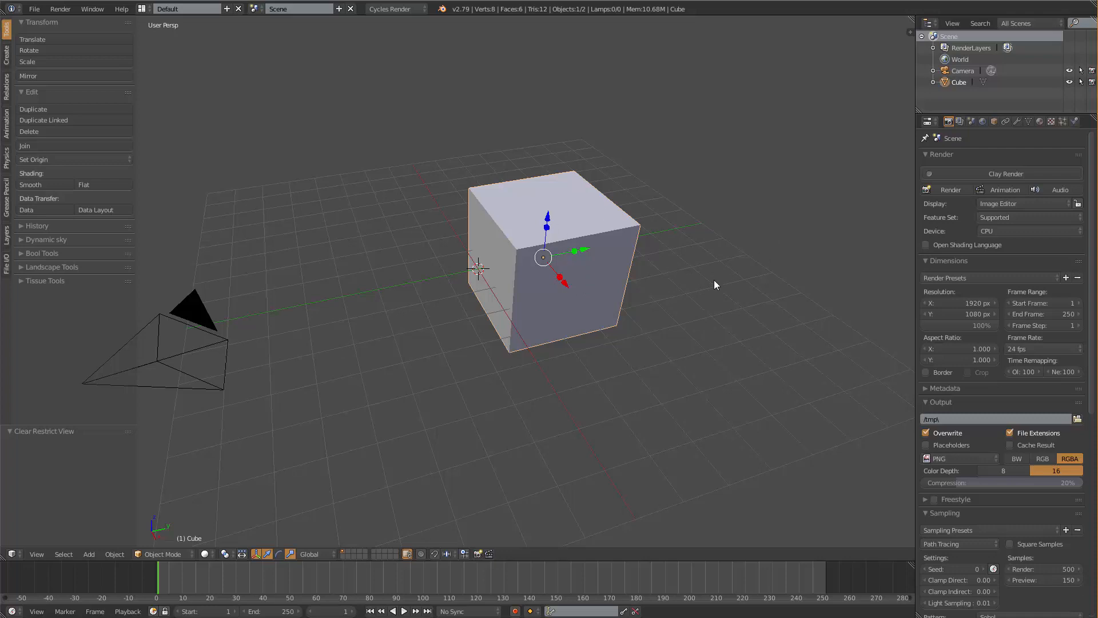
pyautogui.hotkey('ctrl', 'alt', 'z')
# Switch the cube into and out of Edit Mode, and examine the Object Mode undo history
pyautogui.press('Tab')
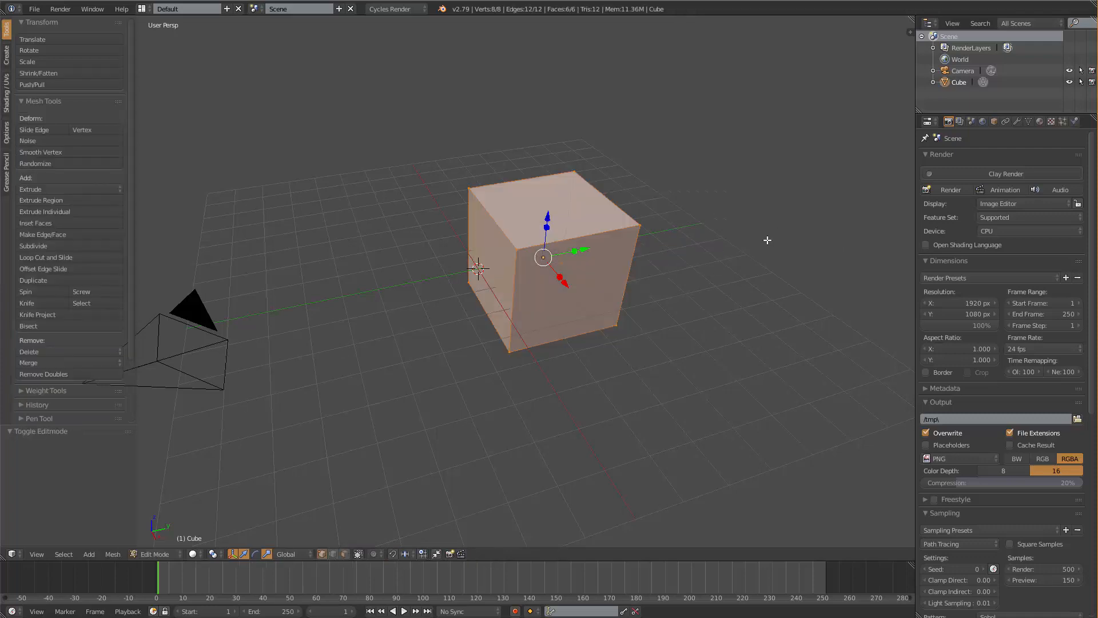
pyautogui.press('Tab')
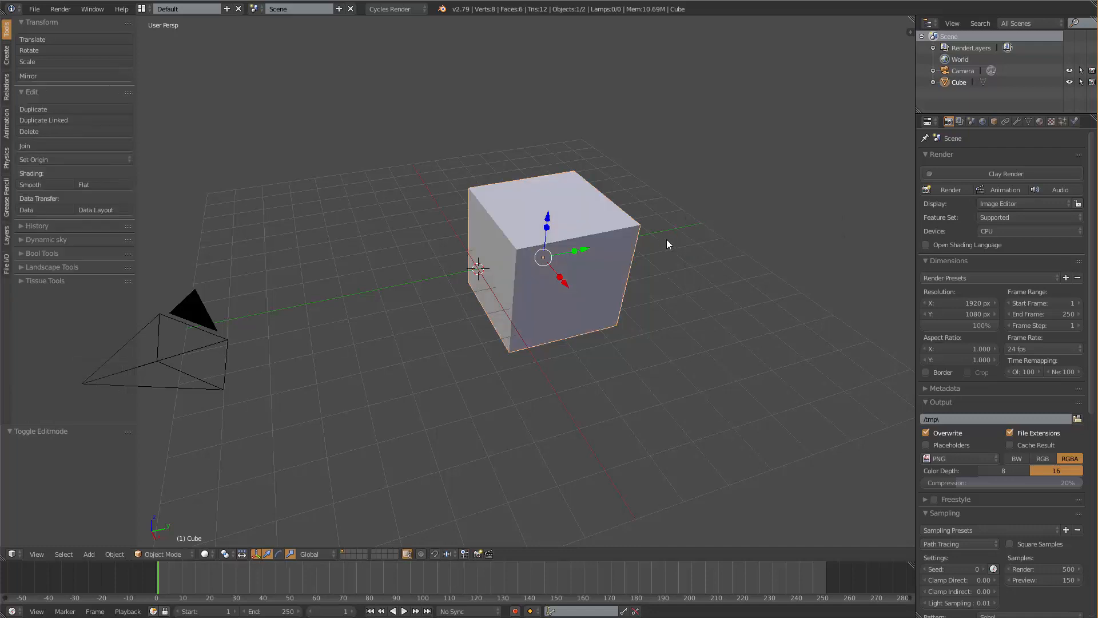
pyautogui.hotkey('ctrl', 'alt', 'z')
pyautogui.hotkey('ctrl', 'alt', 'z')
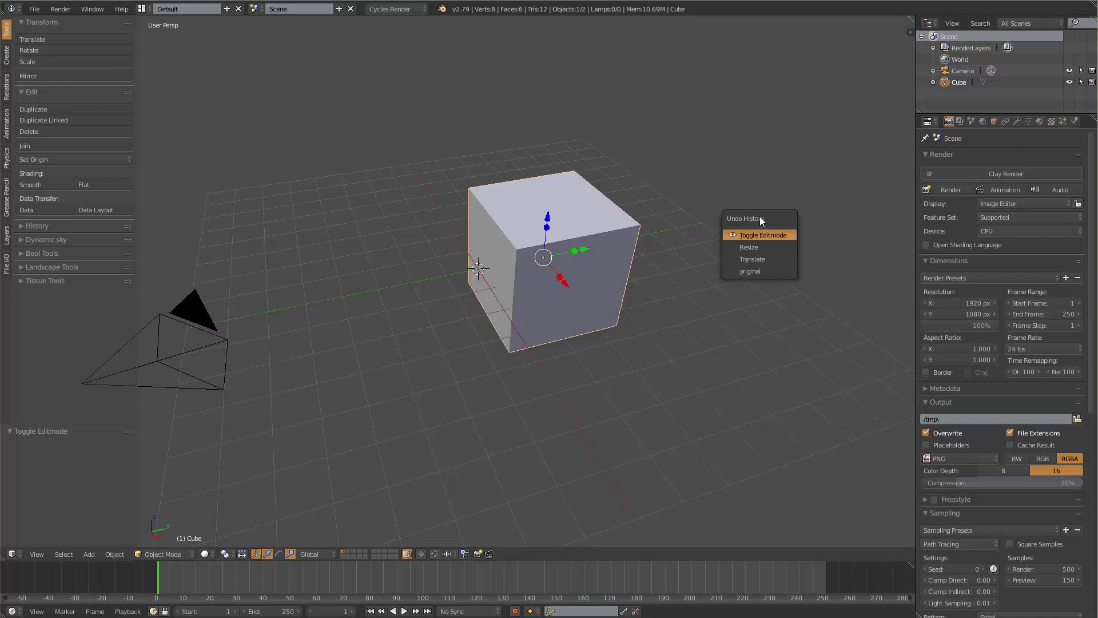
pyautogui.click(766, 256)
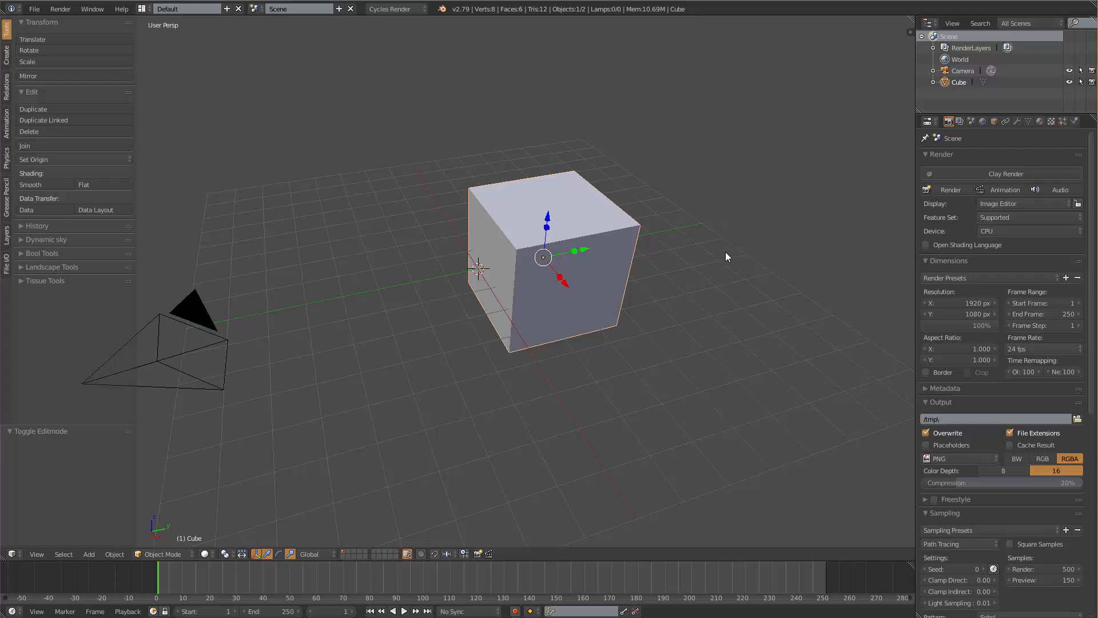
# In Edit Mode, move one top corner vertex about -1.29 along Y, and another by about X 1.04, Y 1.63, Z -0.66
pyautogui.press('Tab')
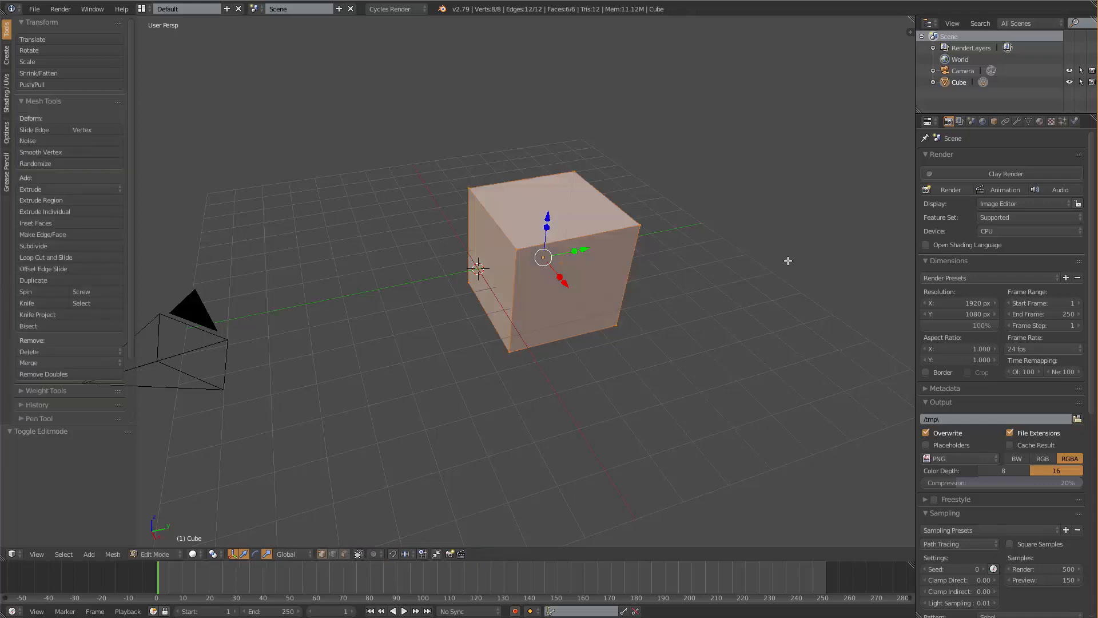
pyautogui.rightClick(639, 225)
pyautogui.moveTo(681, 218); pyautogui.dragTo(468, 164)
pyautogui.press('g')
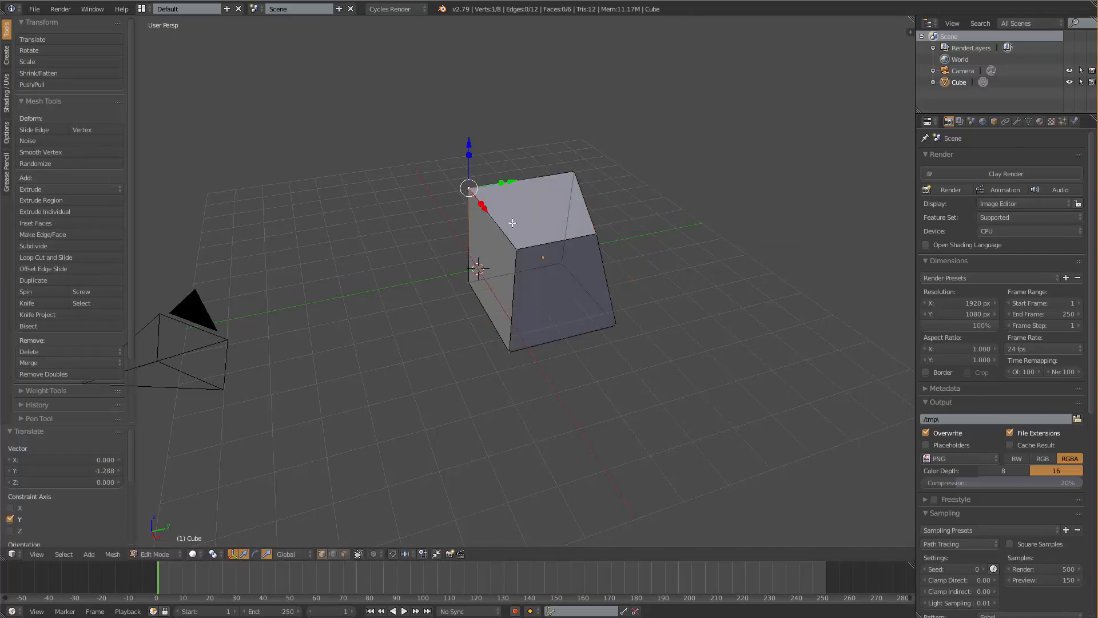
pyautogui.click(601, 258)
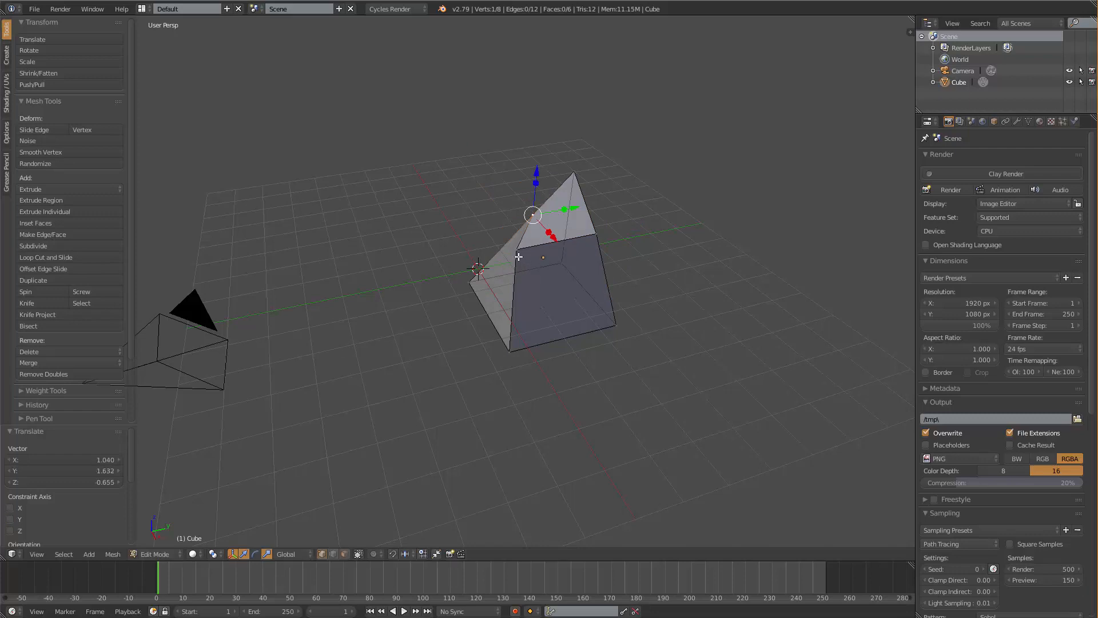
# Select the two vertices of the cube's front top edge and rotate the edge about 25.4°
pyautogui.keyDown('shift'); pyautogui.rightClick(596, 233); pyautogui.keyUp('shift')
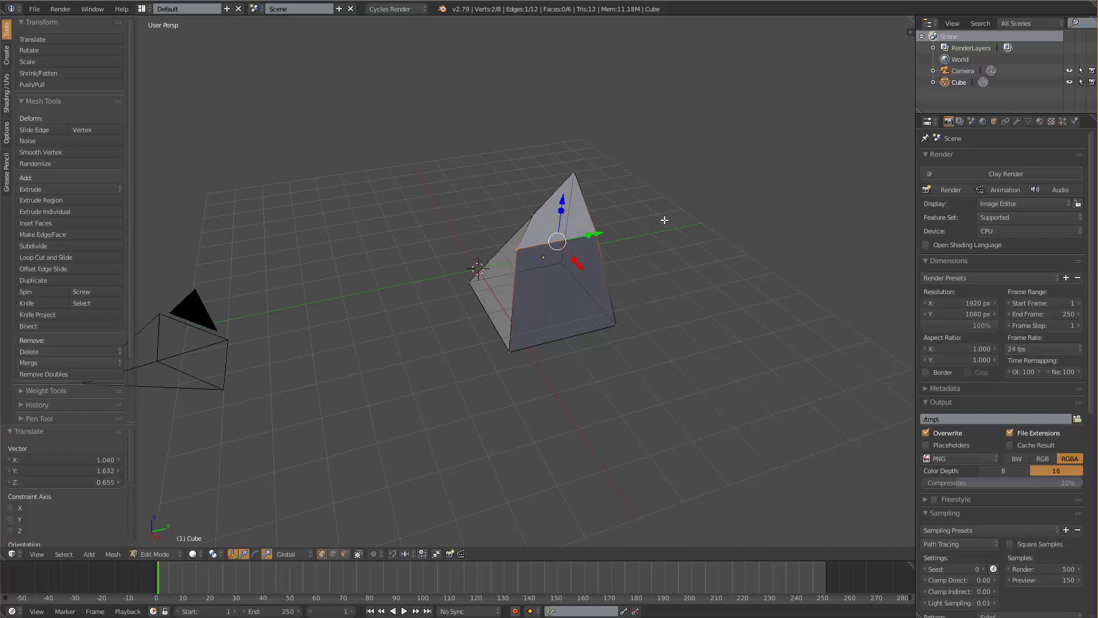
pyautogui.press('r')
pyautogui.click(669, 268)
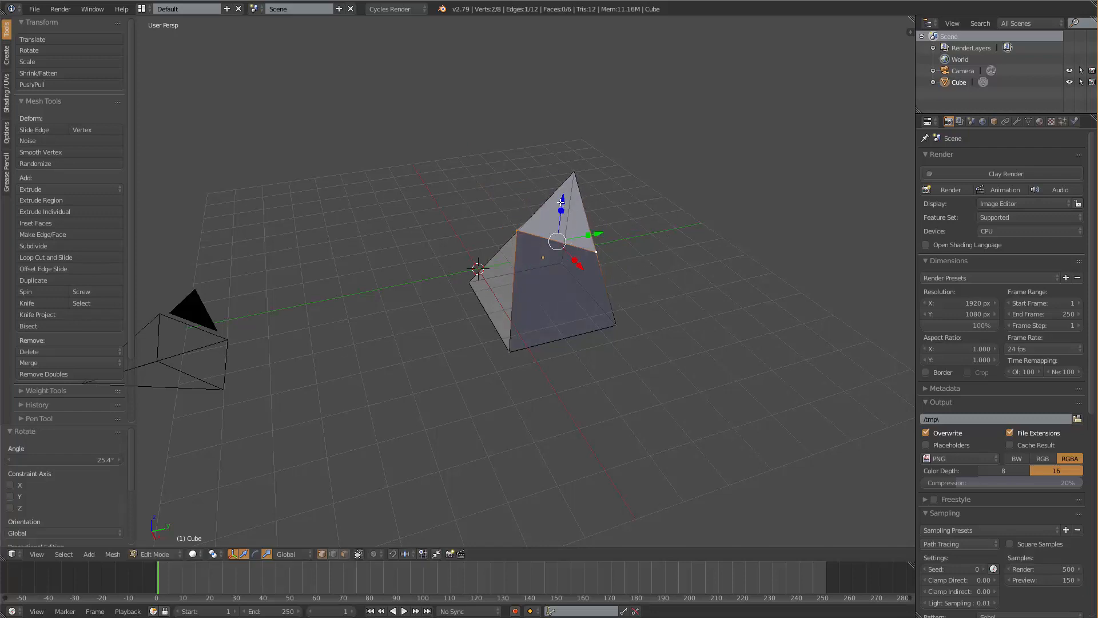
# Lower the selected front top edge along Z and scale it by about 1.97
pyautogui.moveTo(559, 205); pyautogui.dragTo(601, 262)
pyautogui.press('s')
pyautogui.click(714, 288)
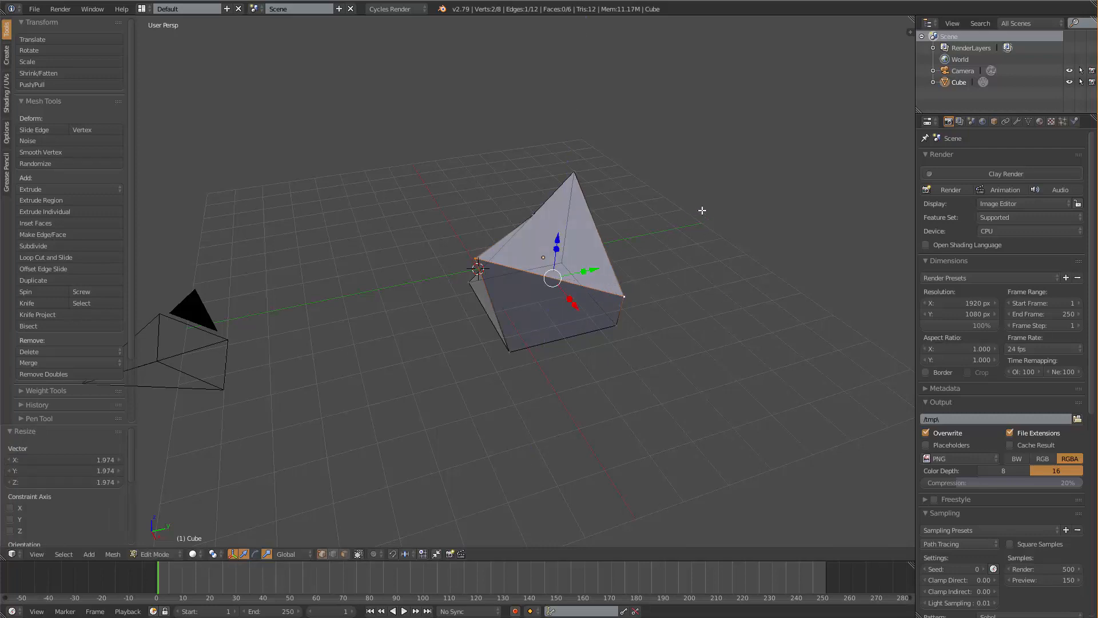
# Open the undo history of the Edit Mode changes
pyautogui.hotkey('ctrl', 'alt', 'z')
pyautogui.hotkey('ctrl', 'alt', 'z')
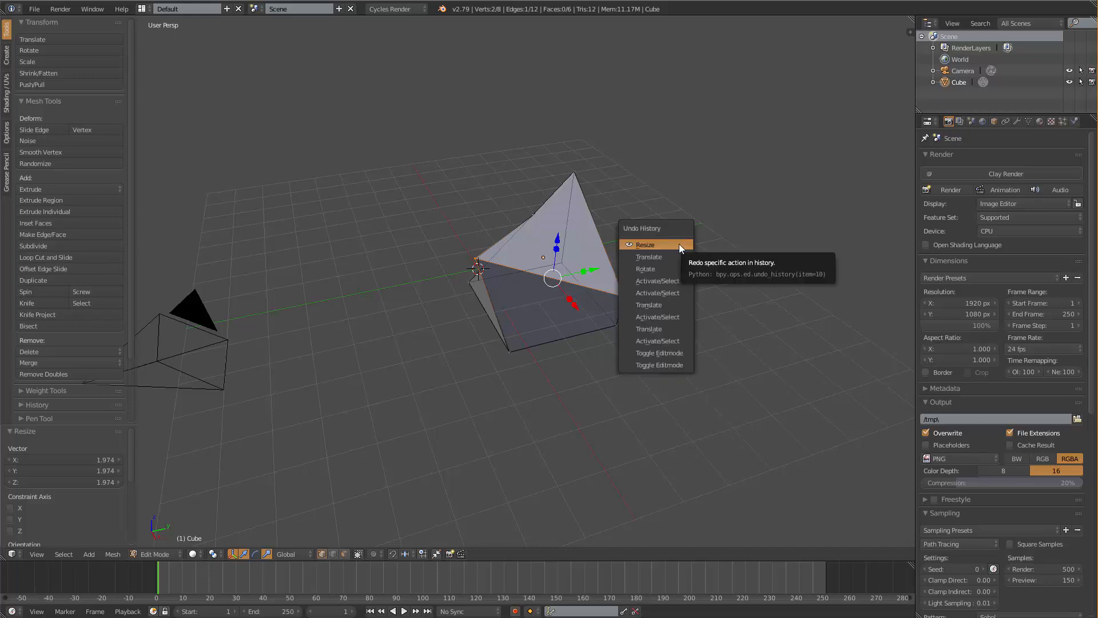